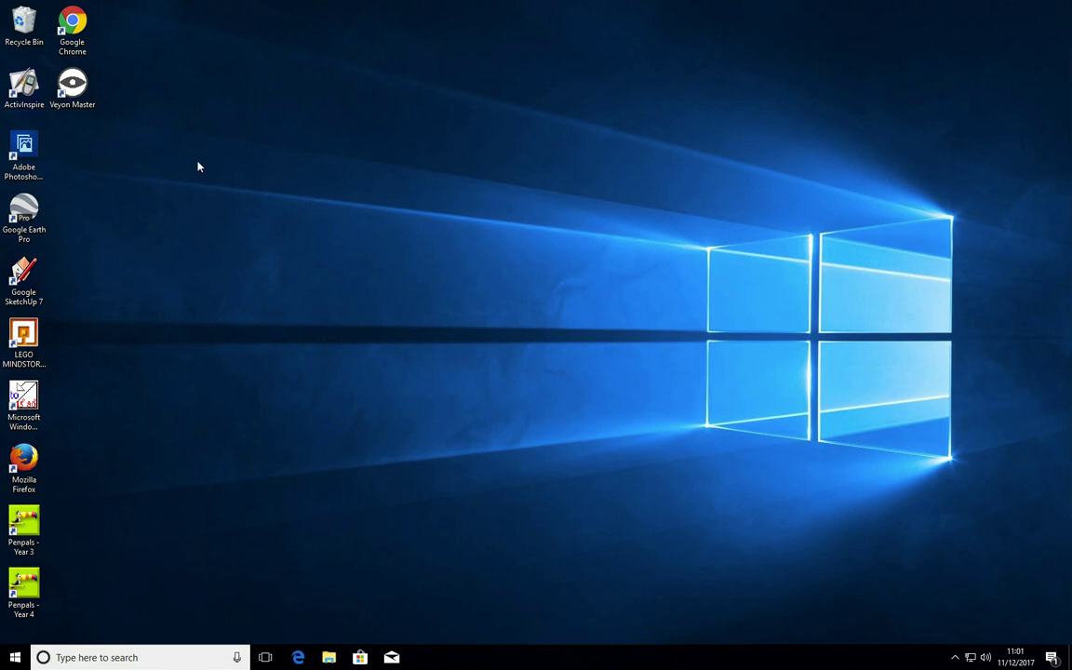
# Launch Veyon Master and log on with the administrator username and password.
pyautogui.click(71, 93)
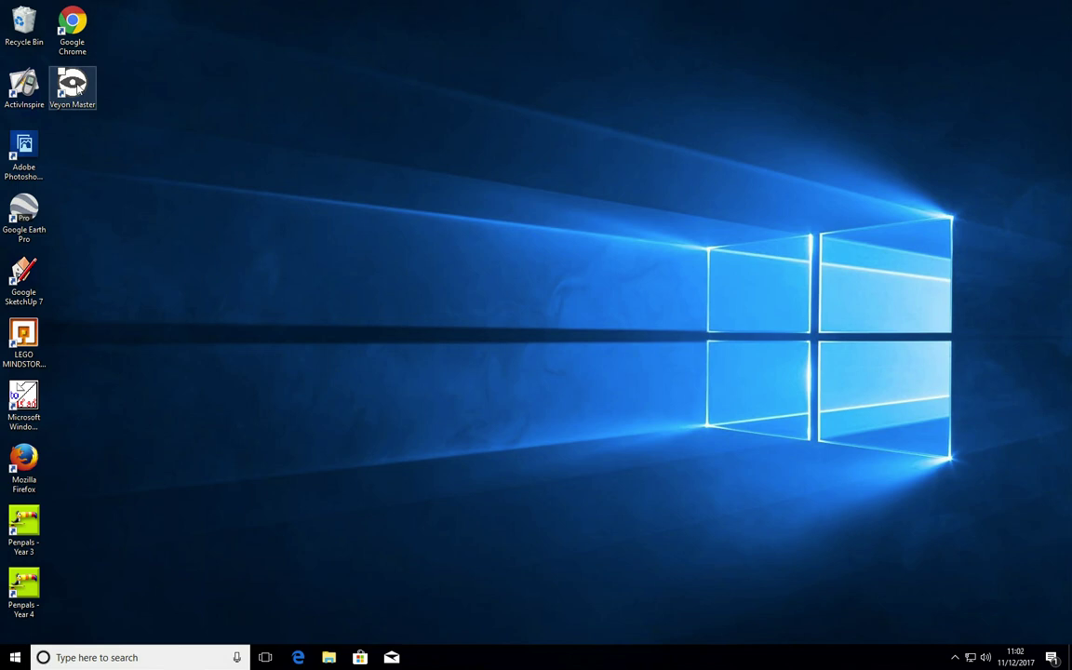
pyautogui.doubleClick(78, 86)
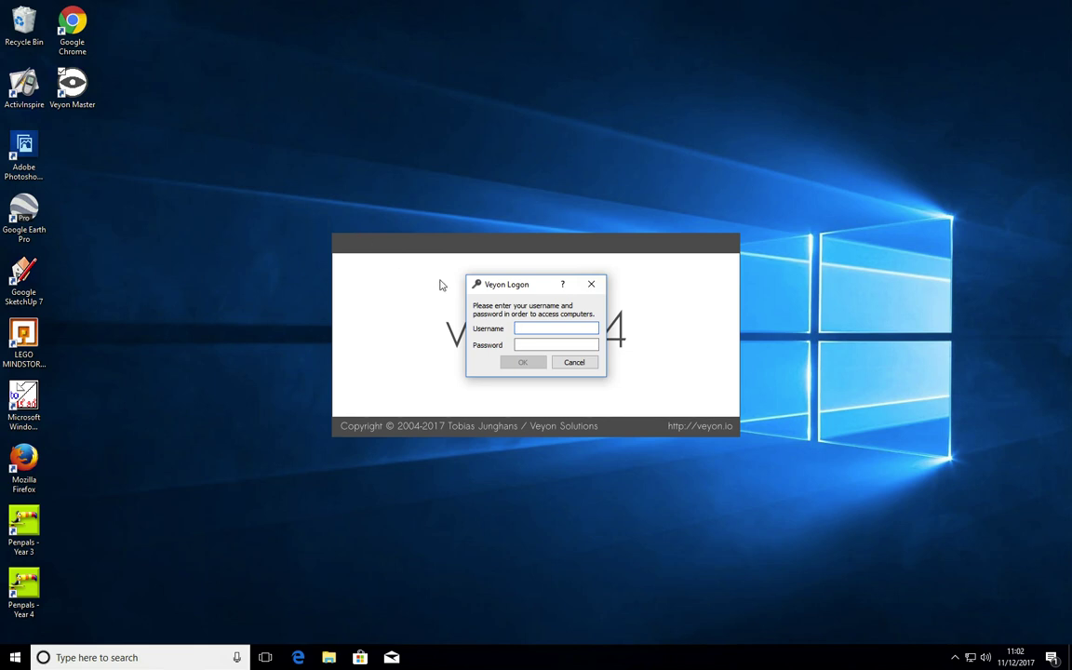
pyautogui.write('administrator')
pyautogui.press('Tab')
pyautogui.write('********')
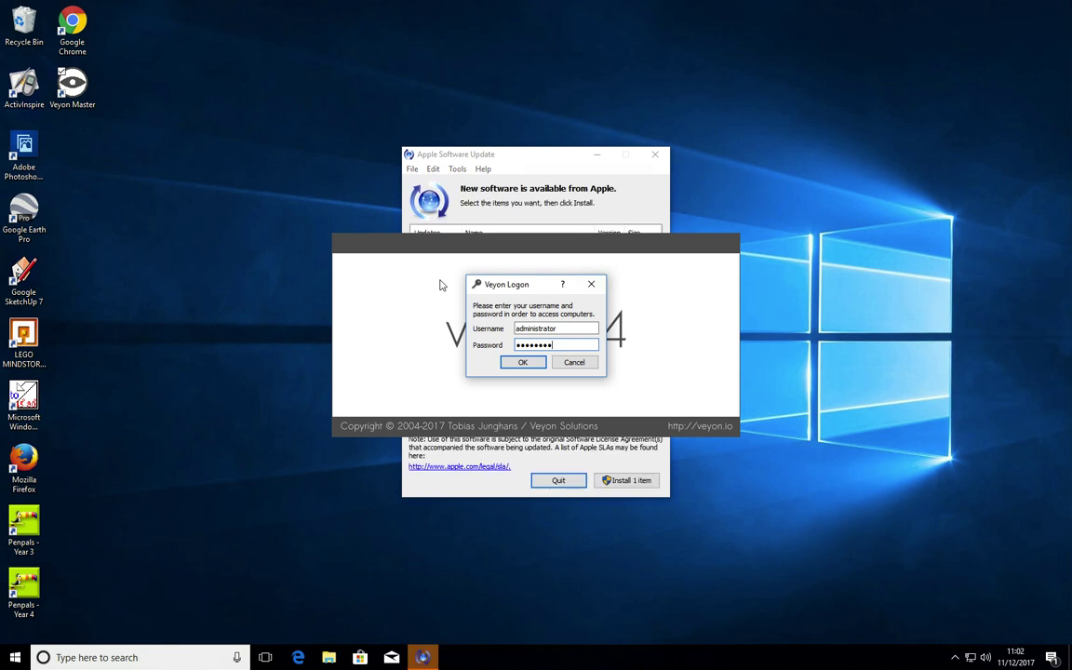
pyautogui.press('Return')
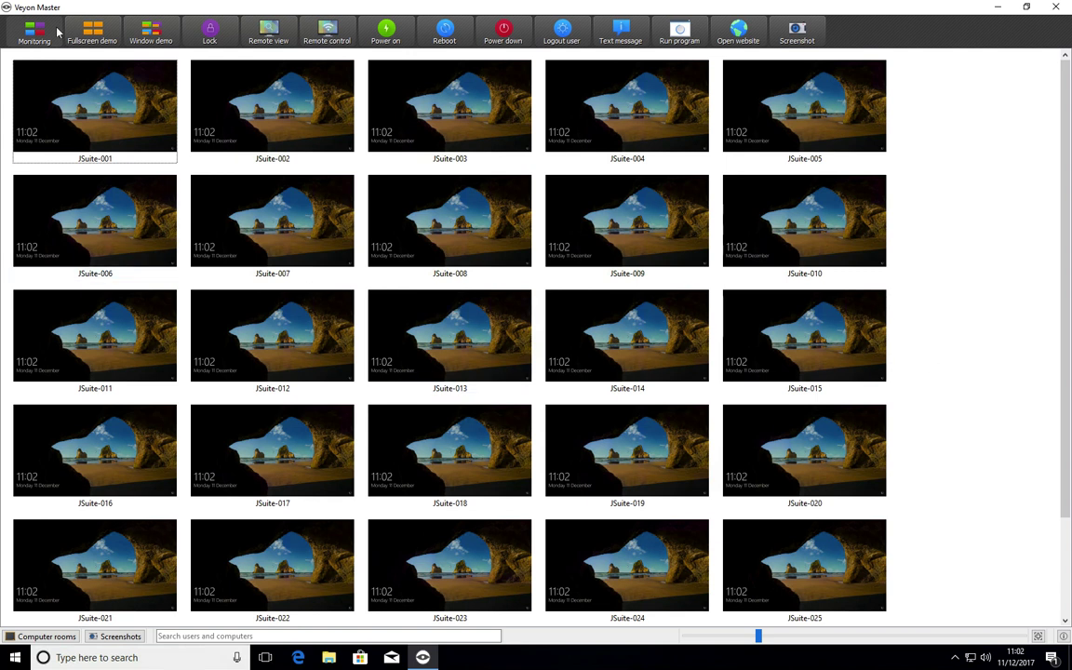
# Open the Computer rooms list and expand the Junior room to show its ticked JSuite computers.
pyautogui.click(60, 638)
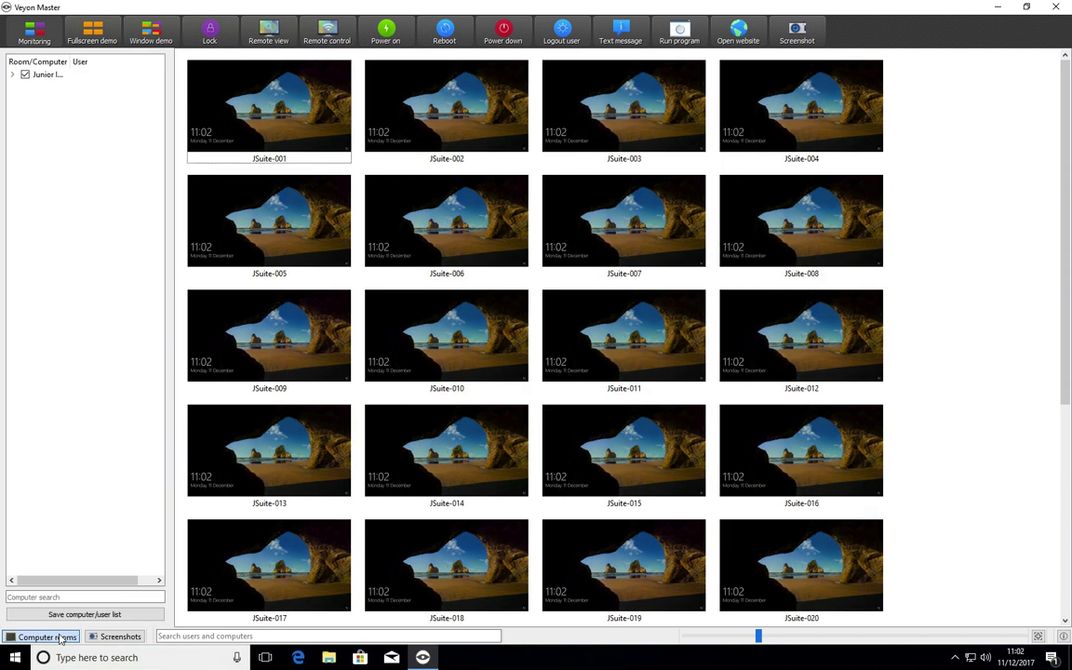
pyautogui.click(13, 81)
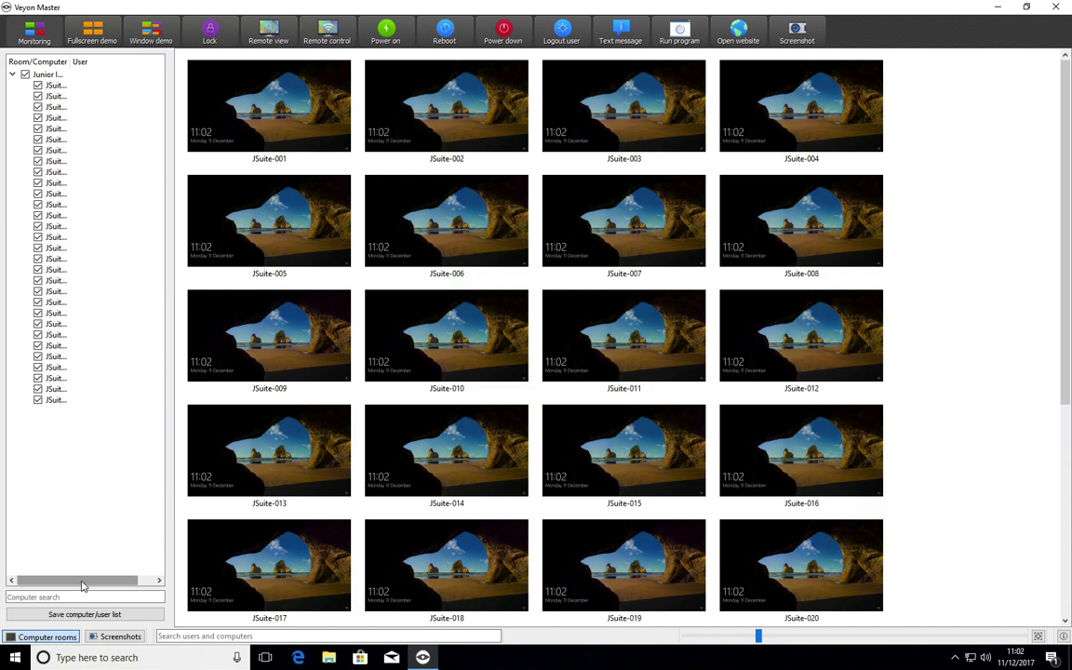
pyautogui.moveTo(84, 582); pyautogui.dragTo(48, 577)
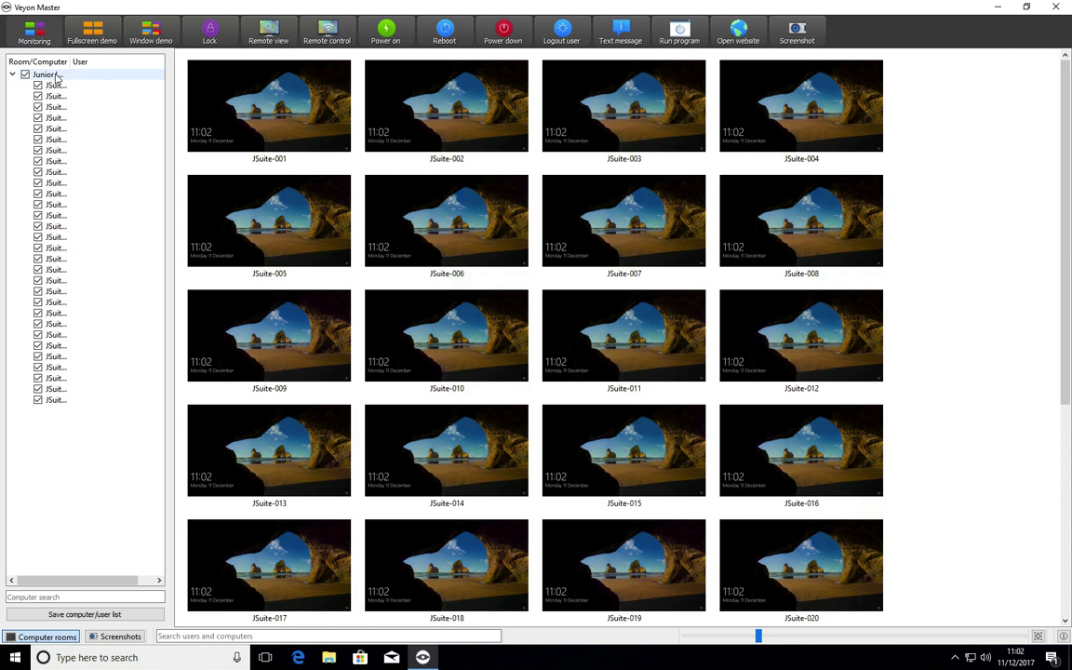
# Re-tick the Junior room, close the rooms list, and resize thumbnails so all 30 fill the window.
pyautogui.click(25, 75)
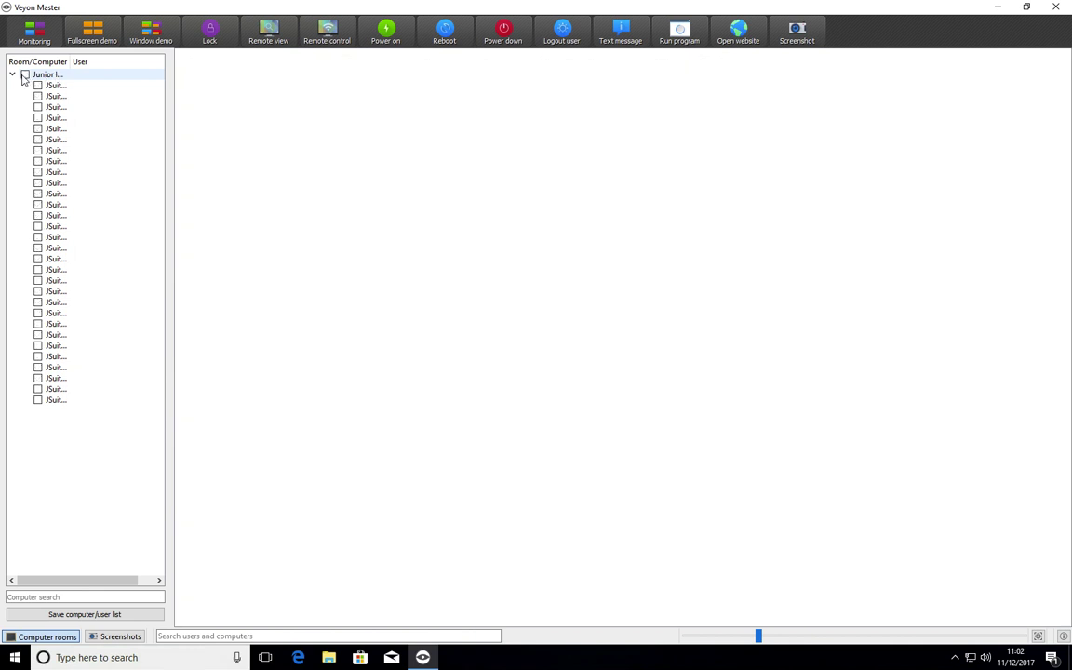
pyautogui.click(25, 75)
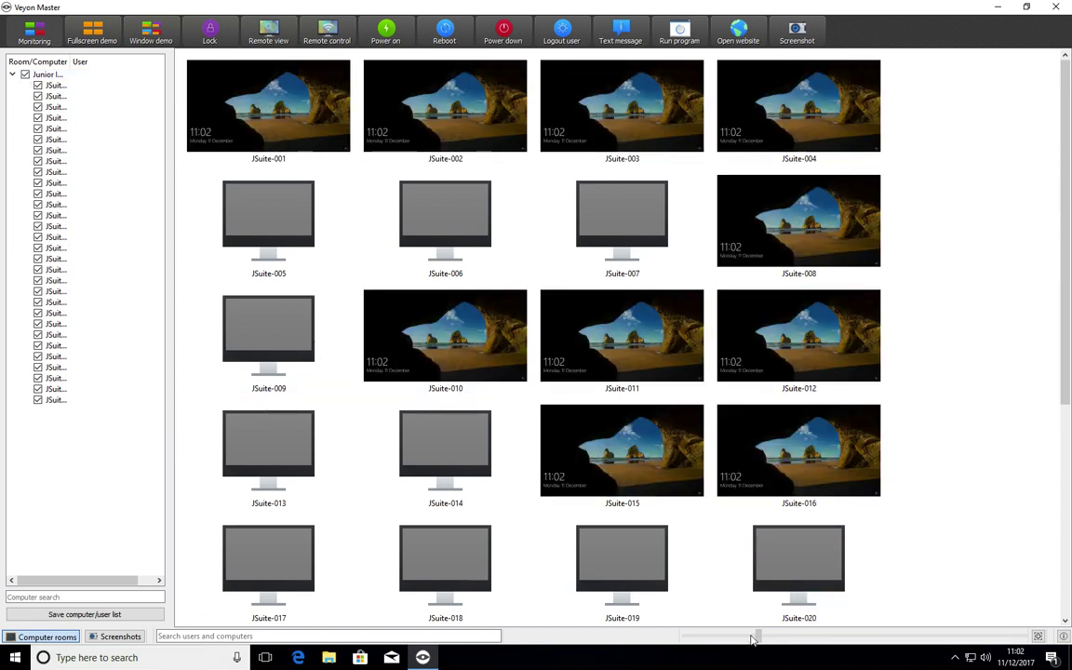
pyautogui.moveTo(728, 640)
pyautogui.mouseDown()
pyautogui.moveTo(693, 639)
pyautogui.moveTo(754, 639)
pyautogui.moveTo(739, 638)
pyautogui.mouseUp()
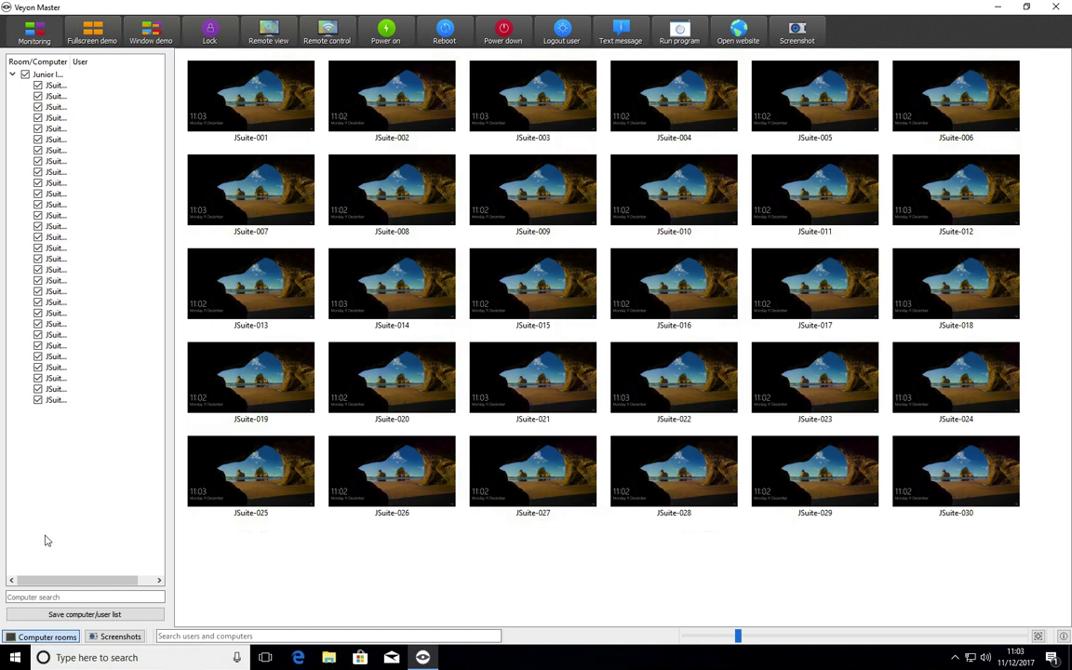
pyautogui.click(42, 636)
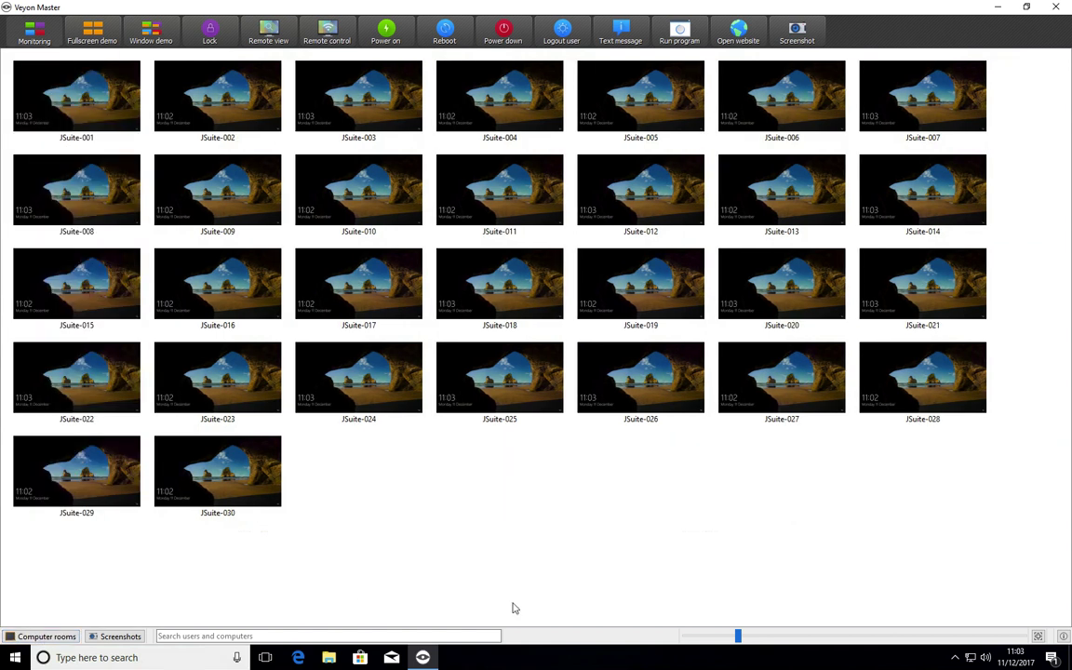
pyautogui.click(752, 639)
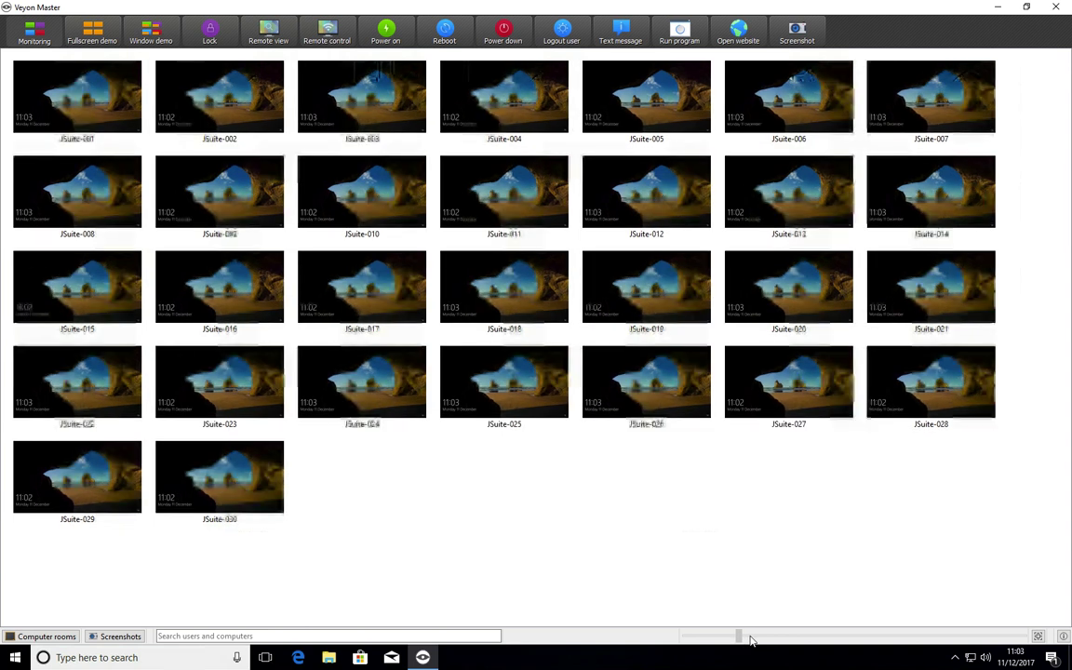
pyautogui.moveTo(752, 638); pyautogui.dragTo(758, 638)
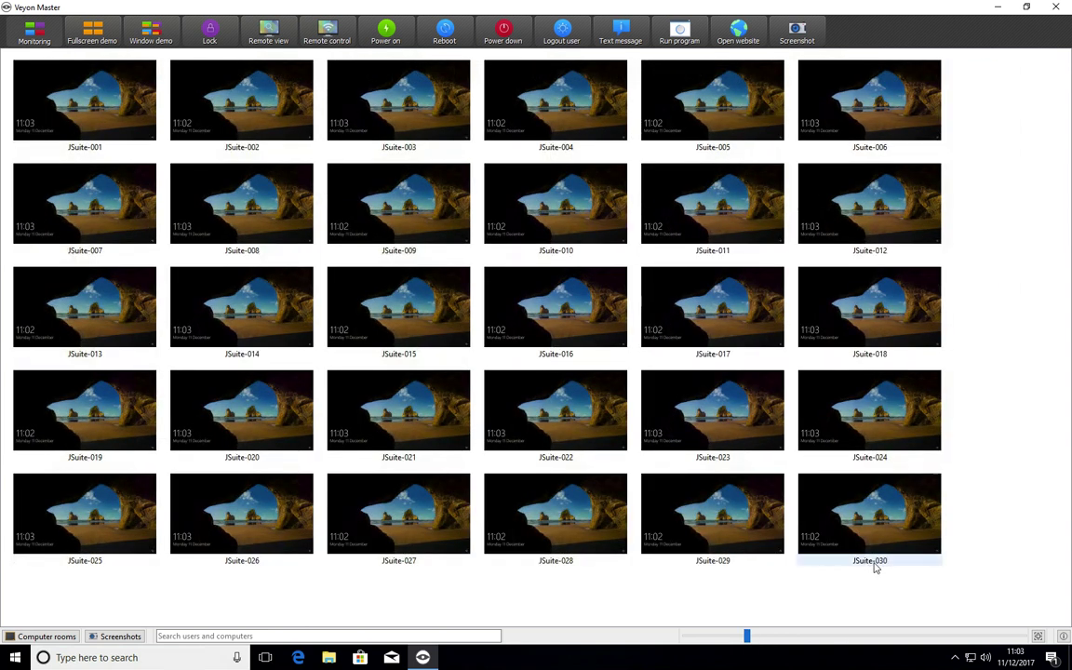
pyautogui.click(1038, 637)
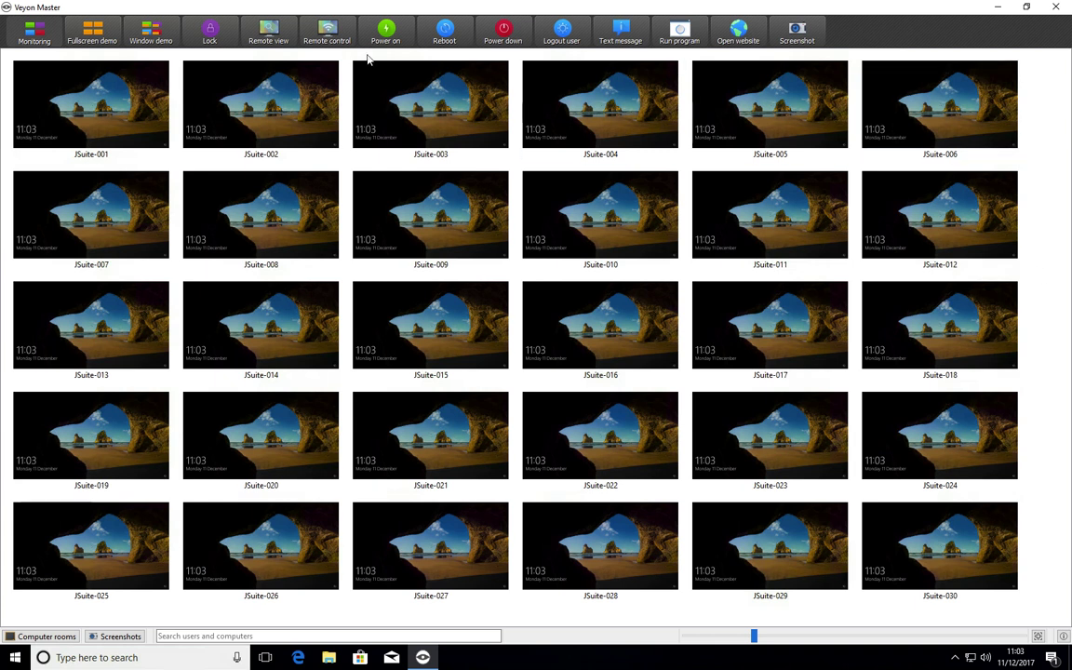
# Select JSuite-010 and start a remote control session to jsuite-010.
pyautogui.moveTo(136, 88)
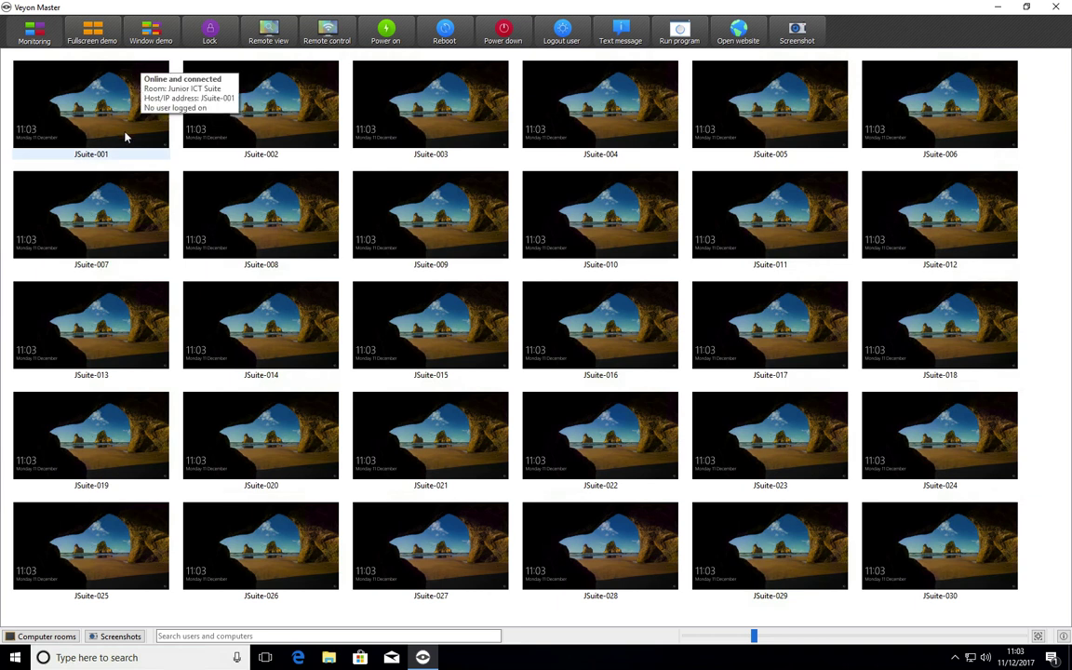
pyautogui.moveTo(184, 134)
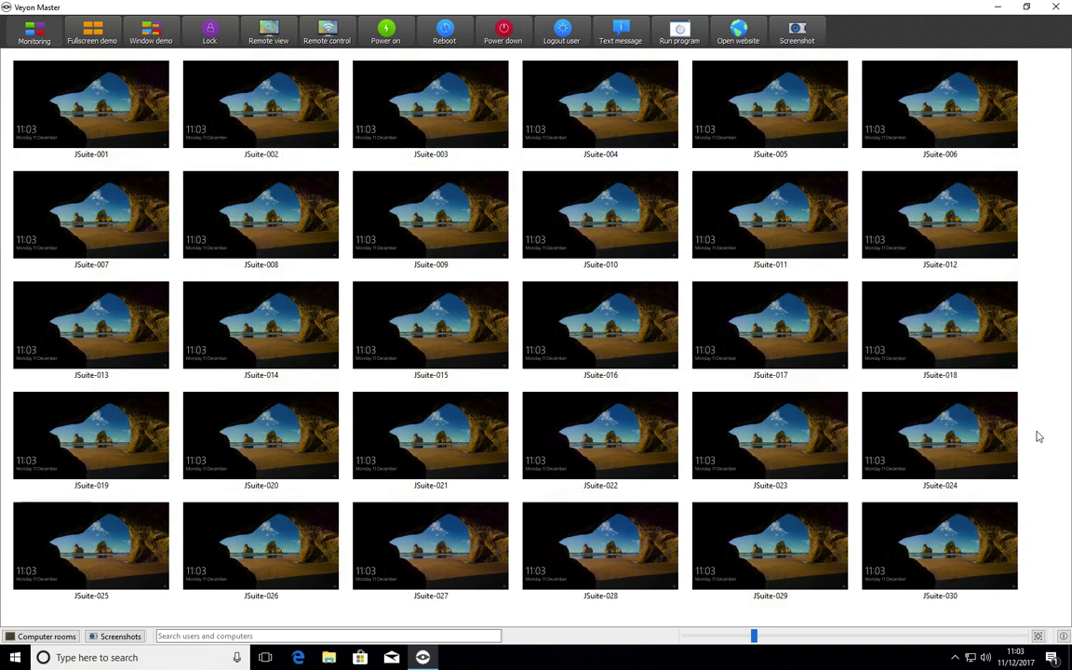
pyautogui.moveTo(636, 238)
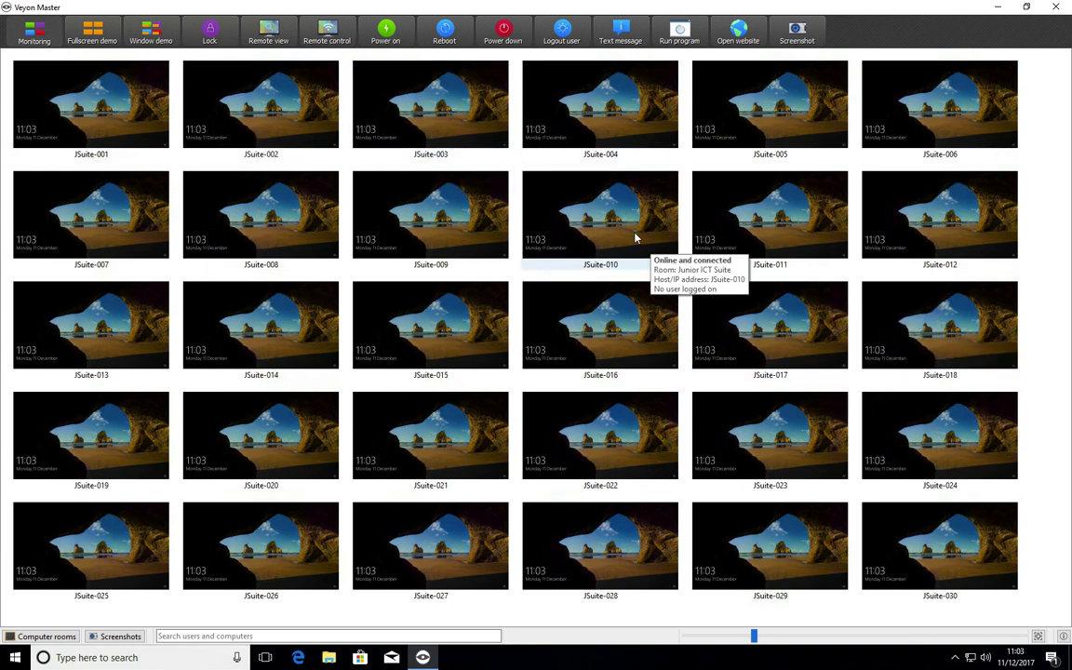
pyautogui.click(612, 218)
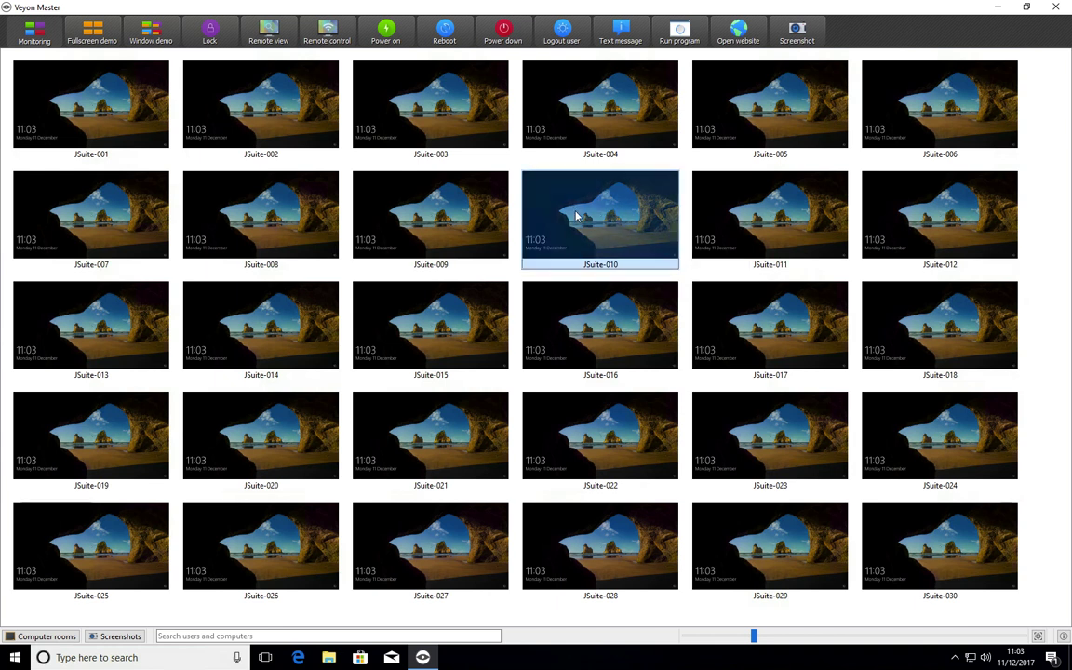
pyautogui.click(333, 34)
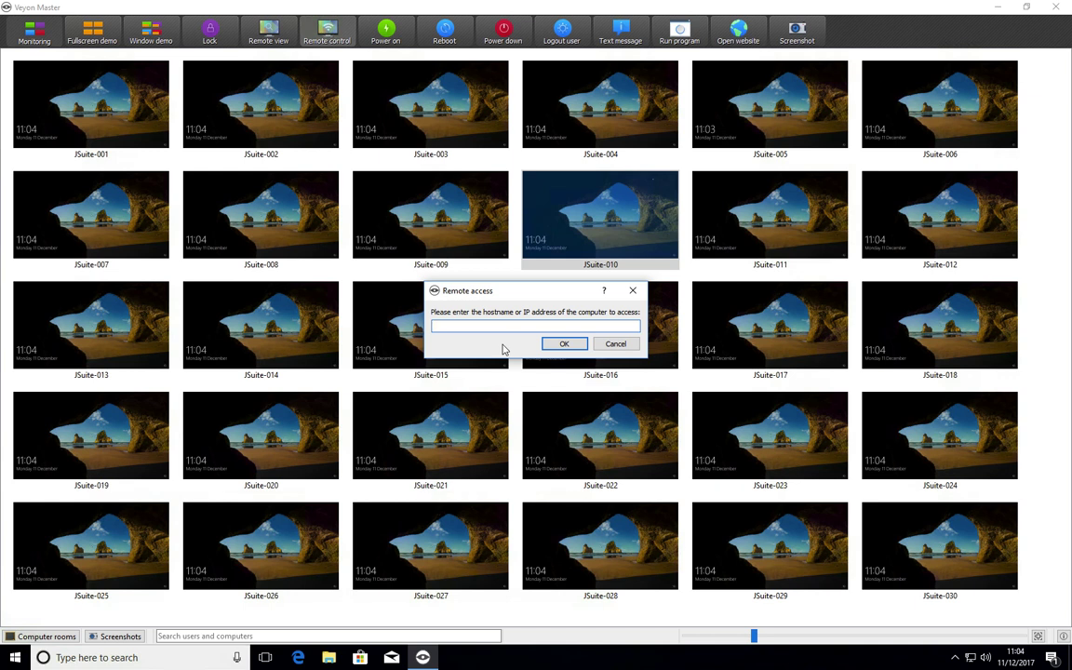
pyautogui.write('jsuite-010')
pyautogui.click(571, 346)
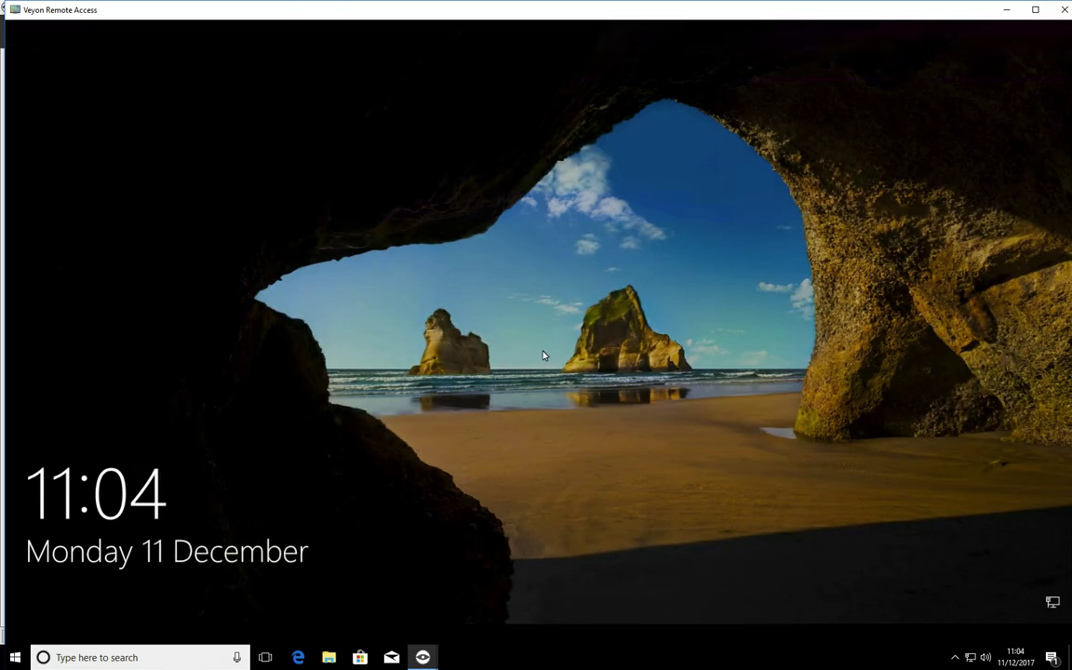
# Wake JSuite-010 to its sign-in screen, clear the stray letter, and end the remote session.
pyautogui.click(535, 391)
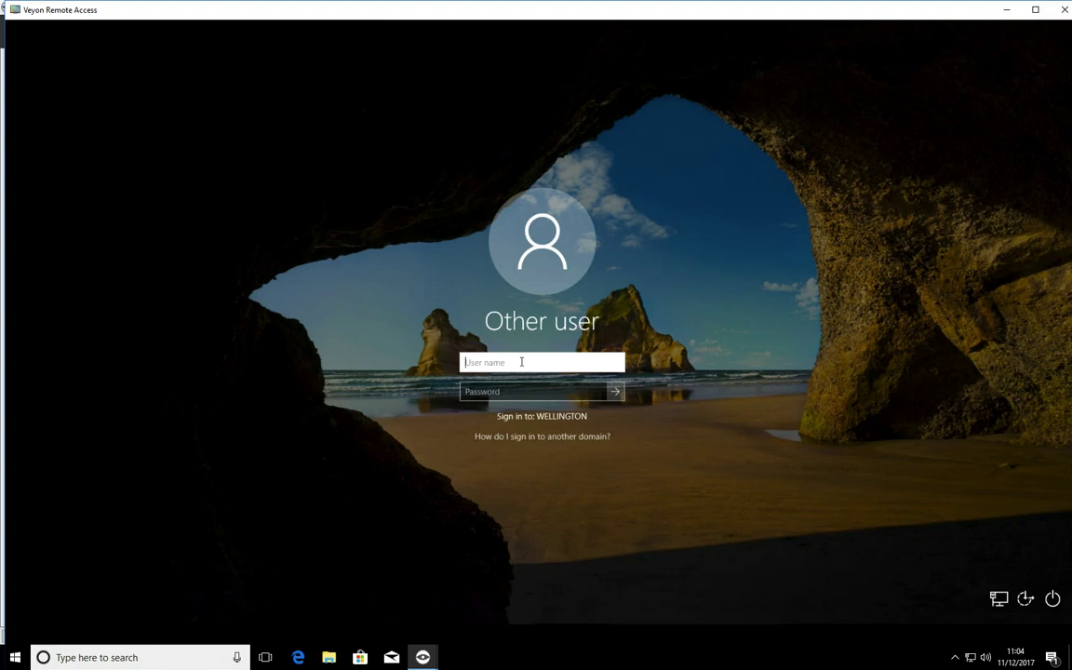
pyautogui.write('w')
pyautogui.press('BackSpace')
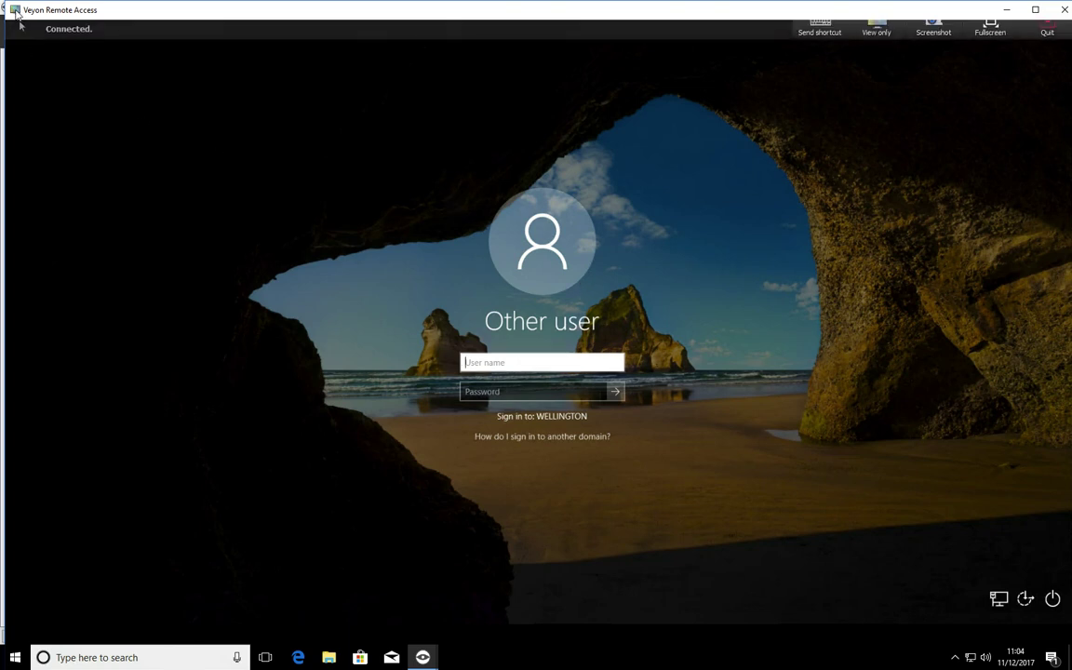
pyautogui.hotkey('alt', 'F4')
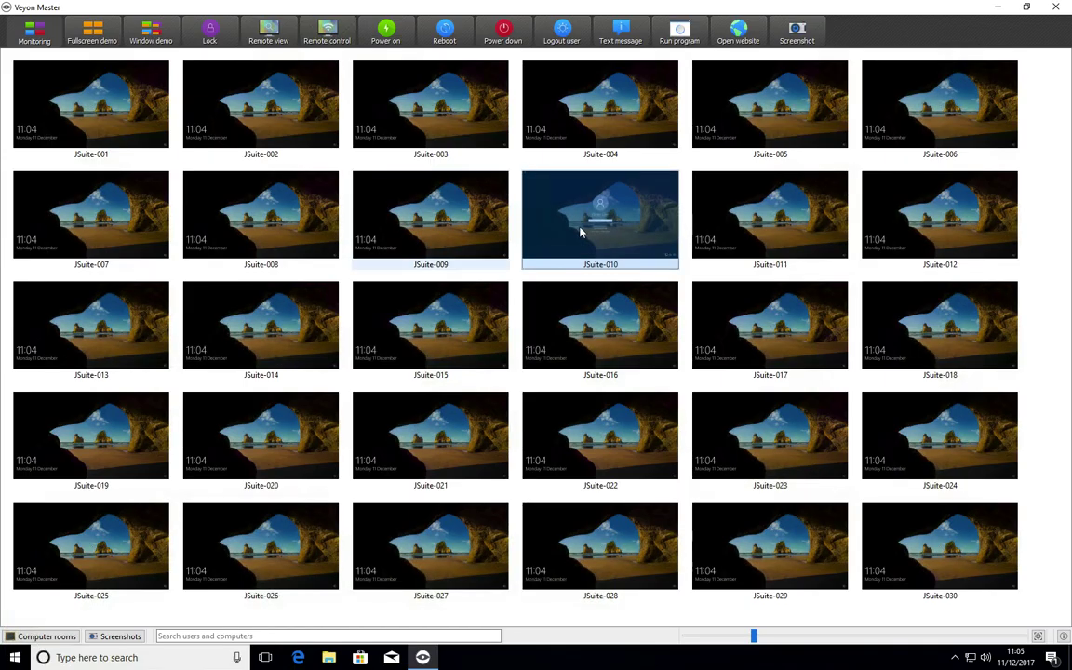
# Send the text message 'Test message' to JSuite-010, then start a view-only session.
pyautogui.click(614, 41)
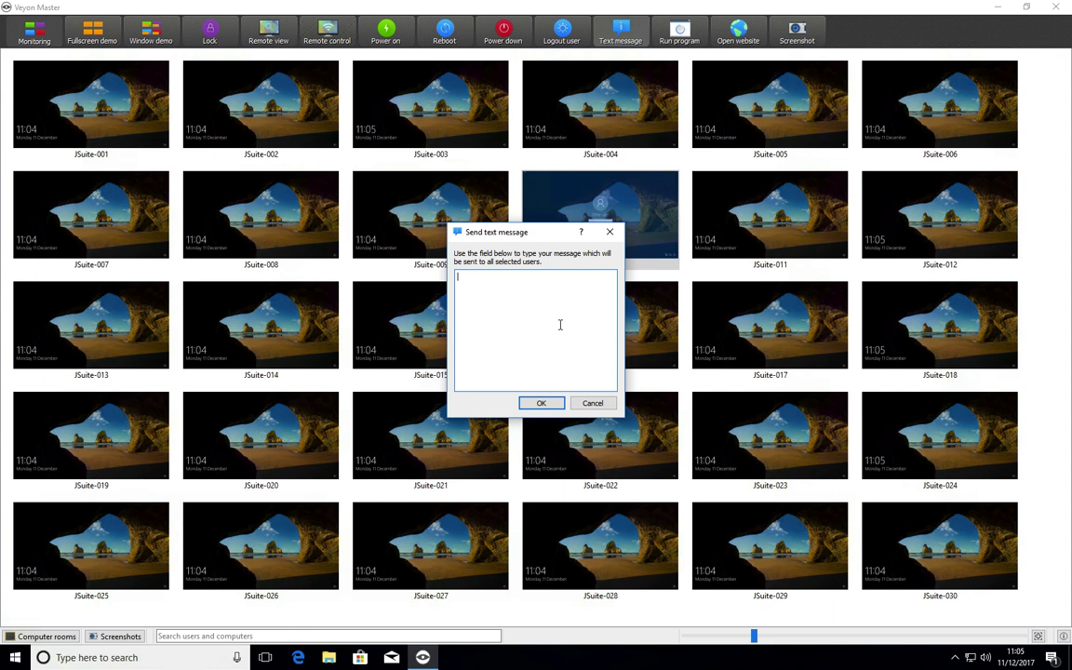
pyautogui.write('Test message')
pyautogui.click(543, 403)
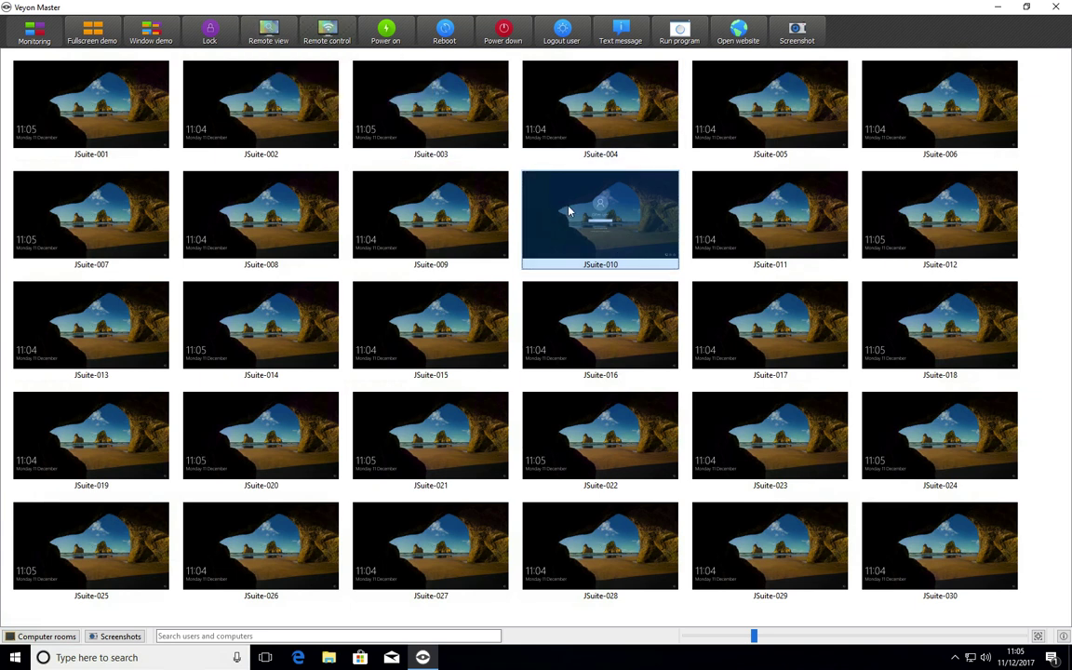
pyautogui.click(268, 32)
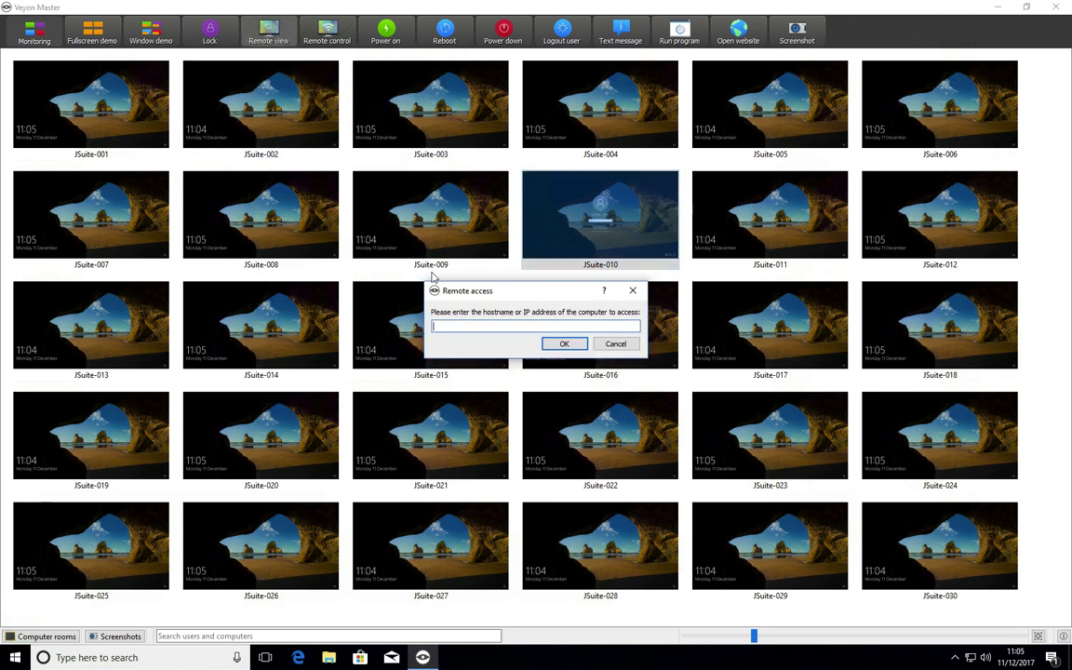
pyautogui.click(615, 344)
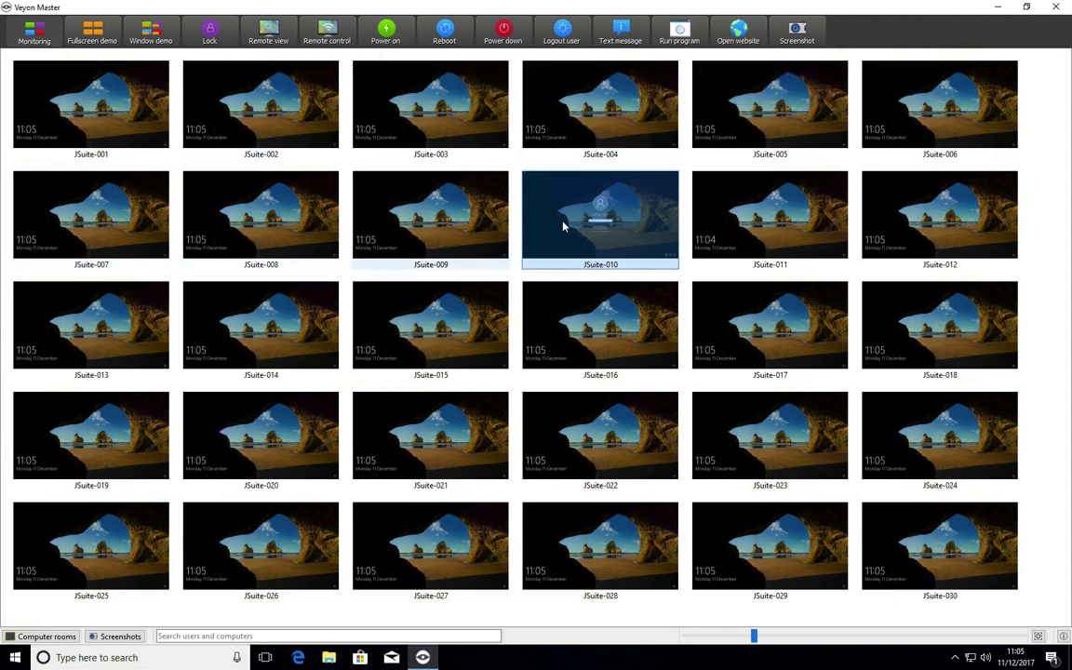
pyautogui.click(144, 110)
pyautogui.keyDown('shift'); pyautogui.click(445, 212); pyautogui.keyUp('shift')
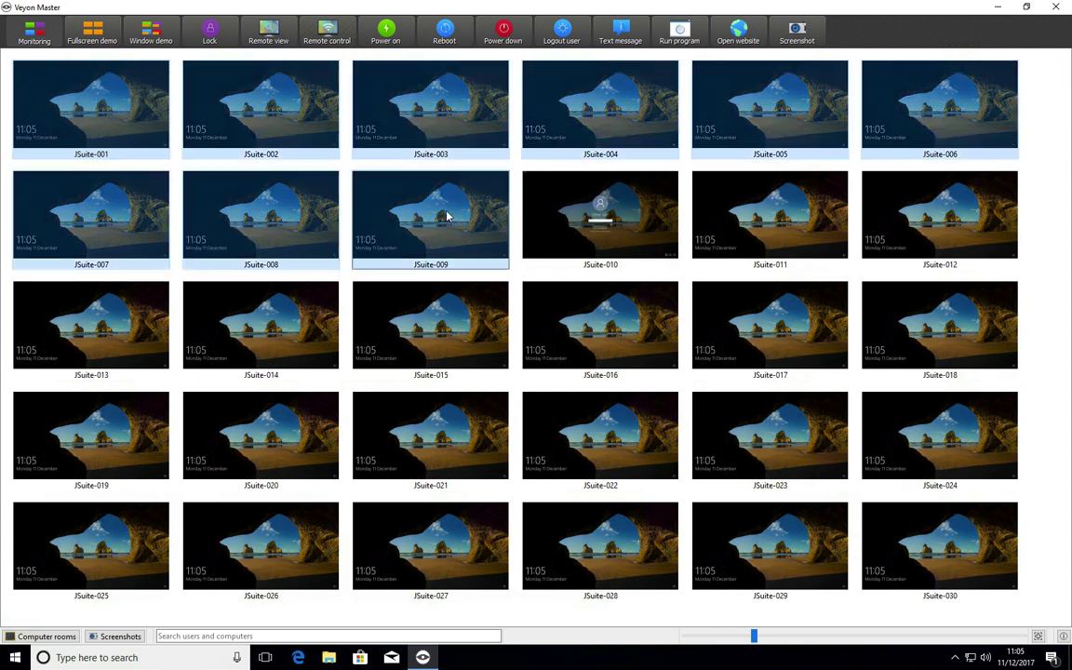
pyautogui.click(739, 33)
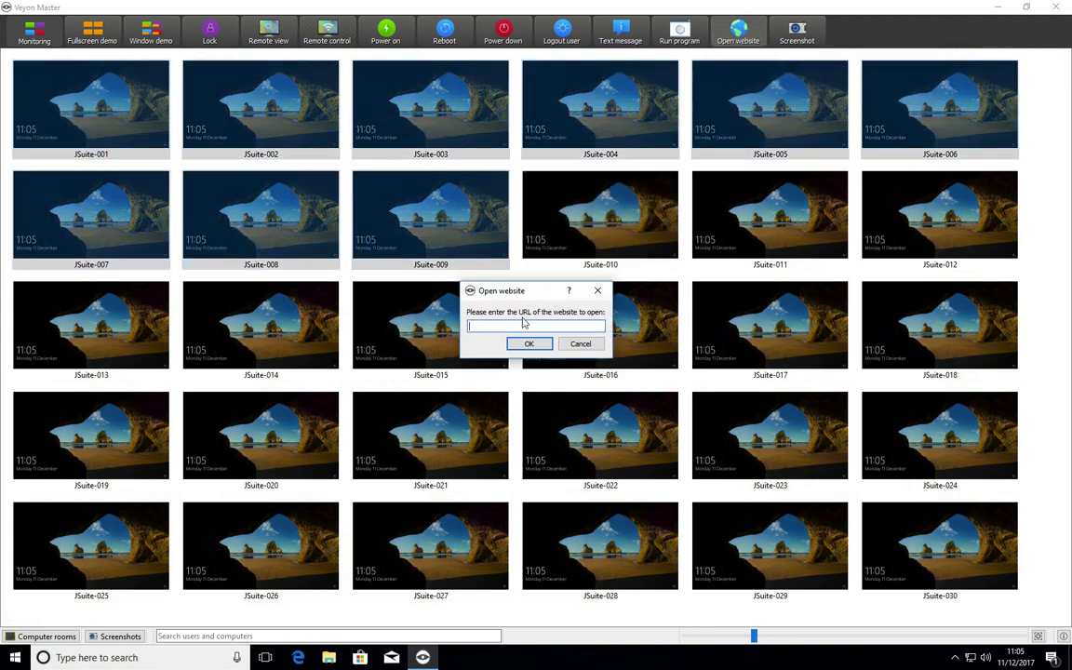
pyautogui.click(580, 344)
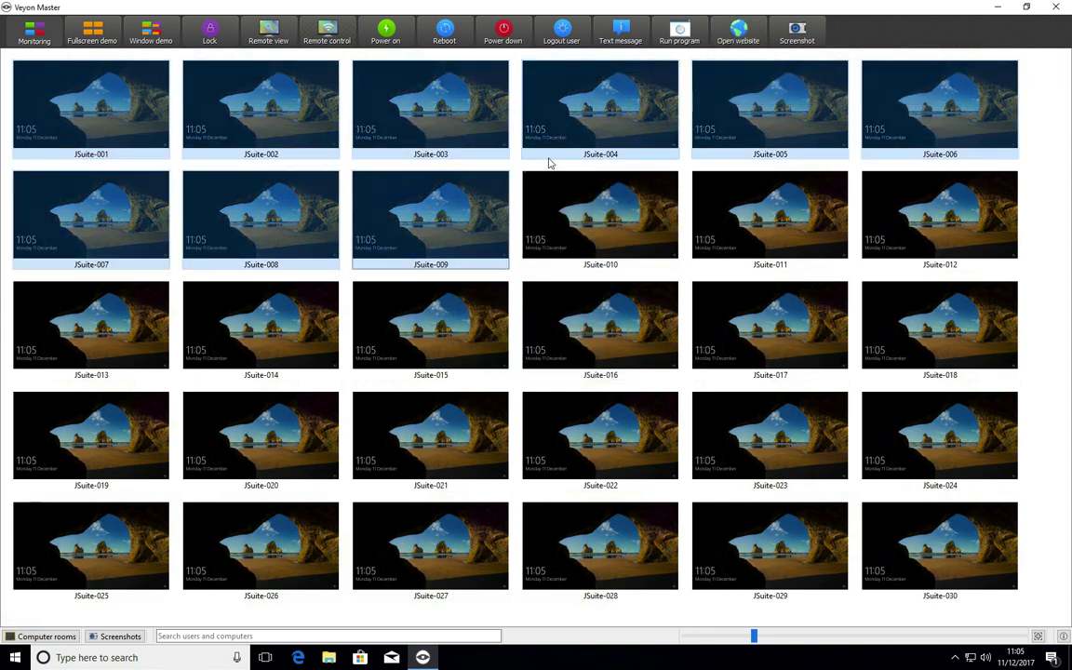
pyautogui.click(517, 170)
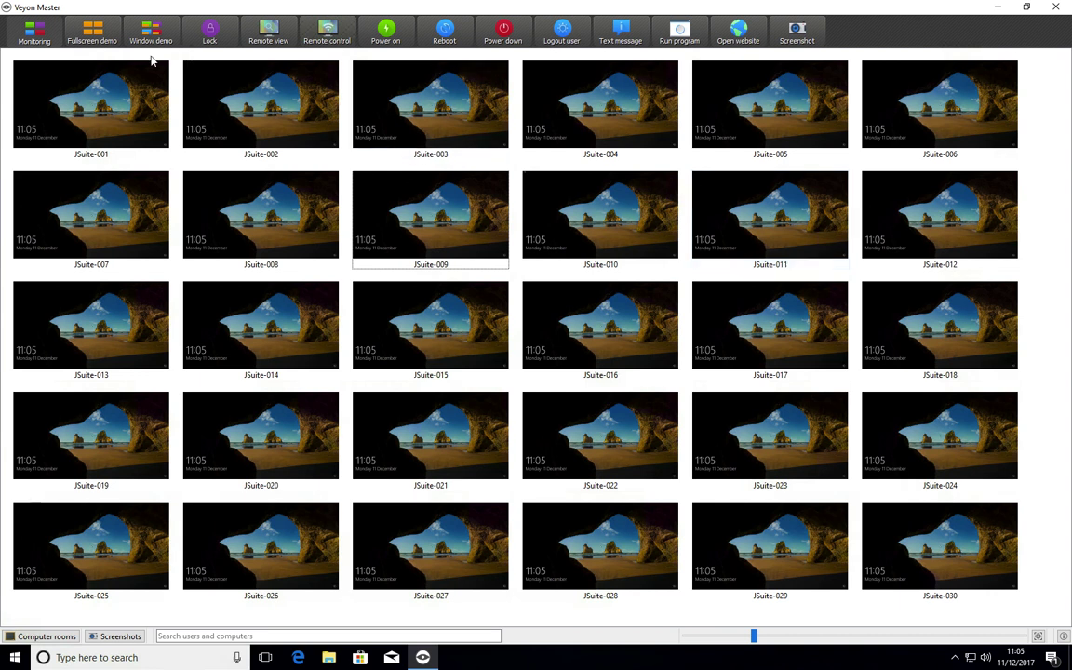
# Select JSuite-001 through JSuite-030 and reboot all 30 computers.
pyautogui.click(118, 101)
pyautogui.keyDown('shift'); pyautogui.click(930, 515); pyautogui.keyUp('shift')
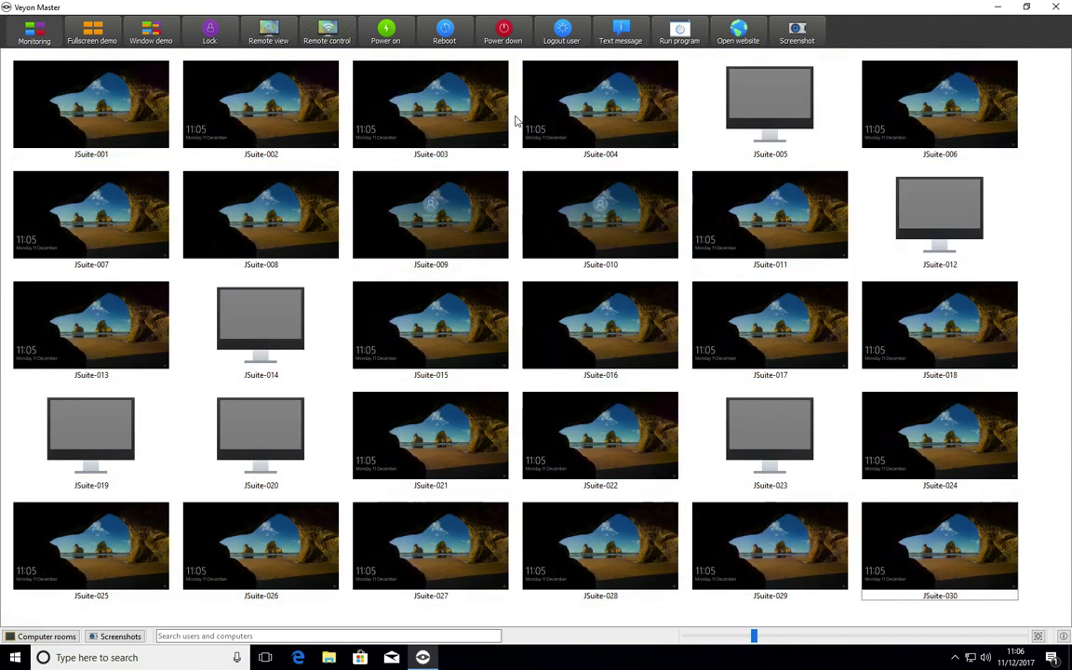
pyautogui.click(533, 160)
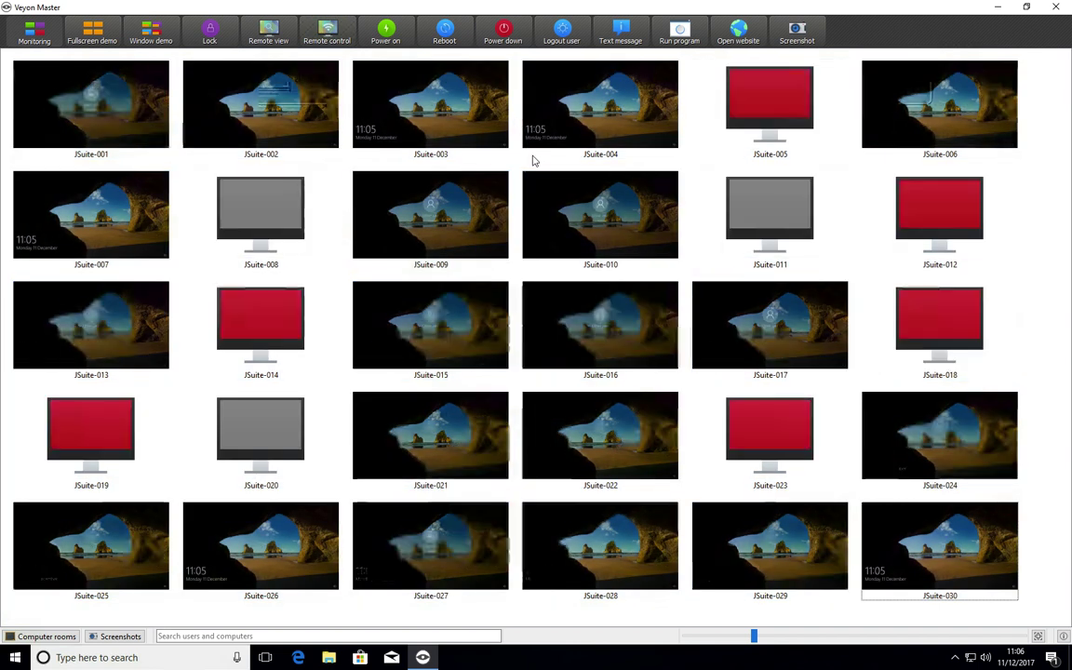